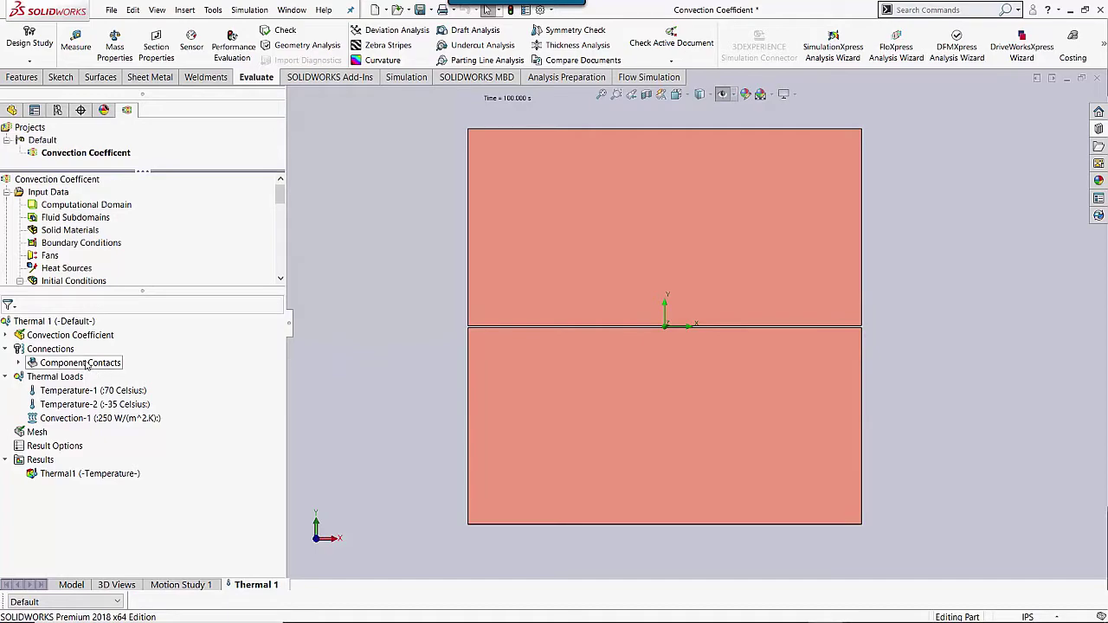
Review the Thermal 1 study properties and close them unchanged.
right_click(60, 323)
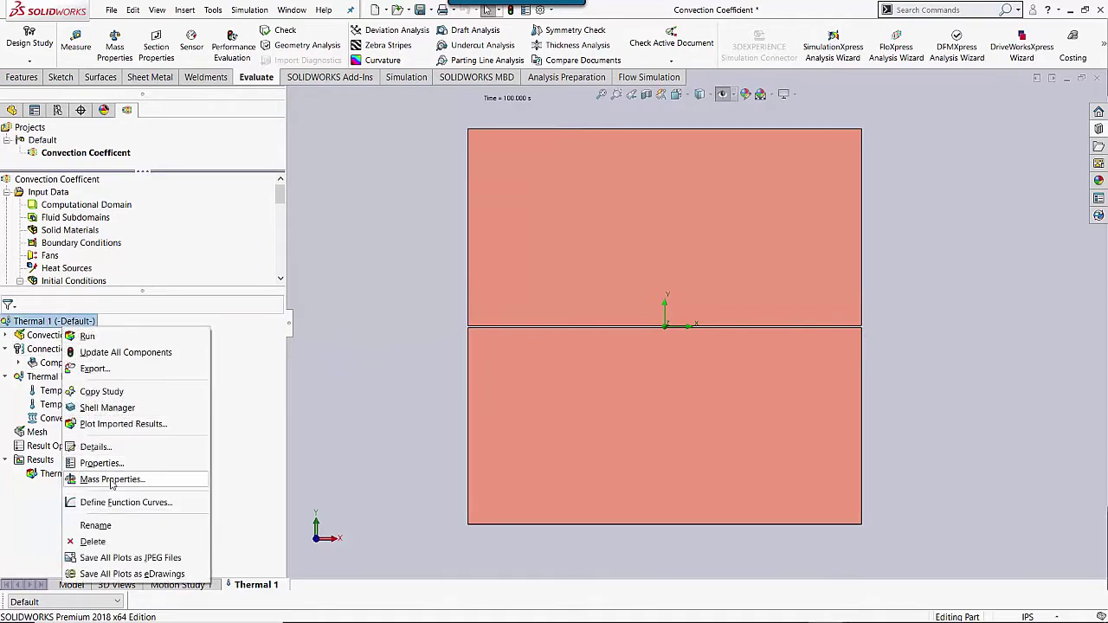
click(101, 463)
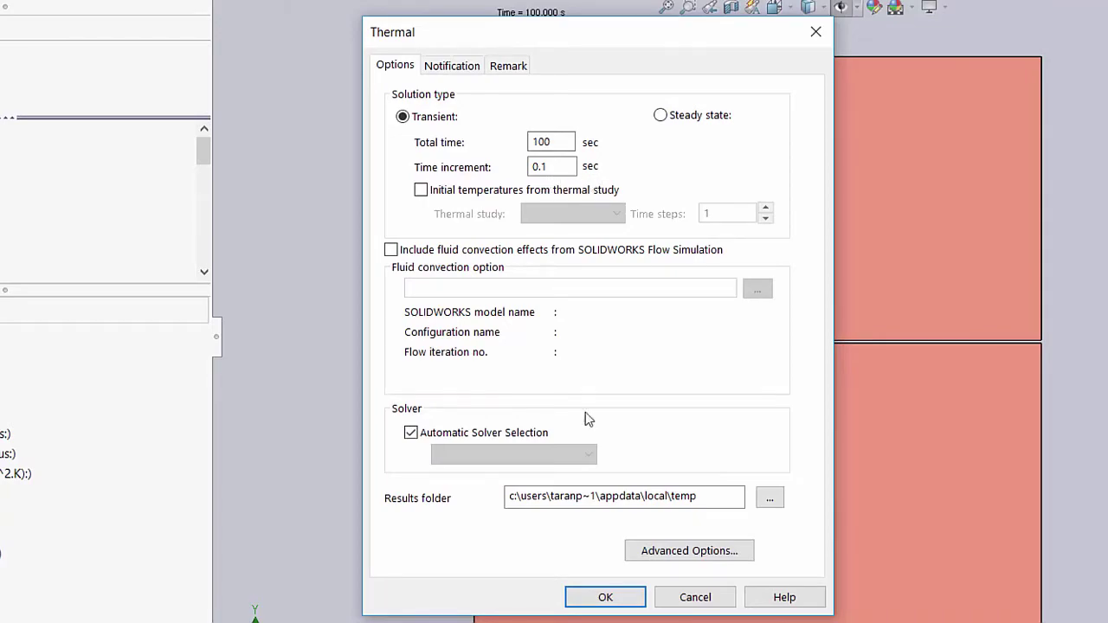
click(602, 596)
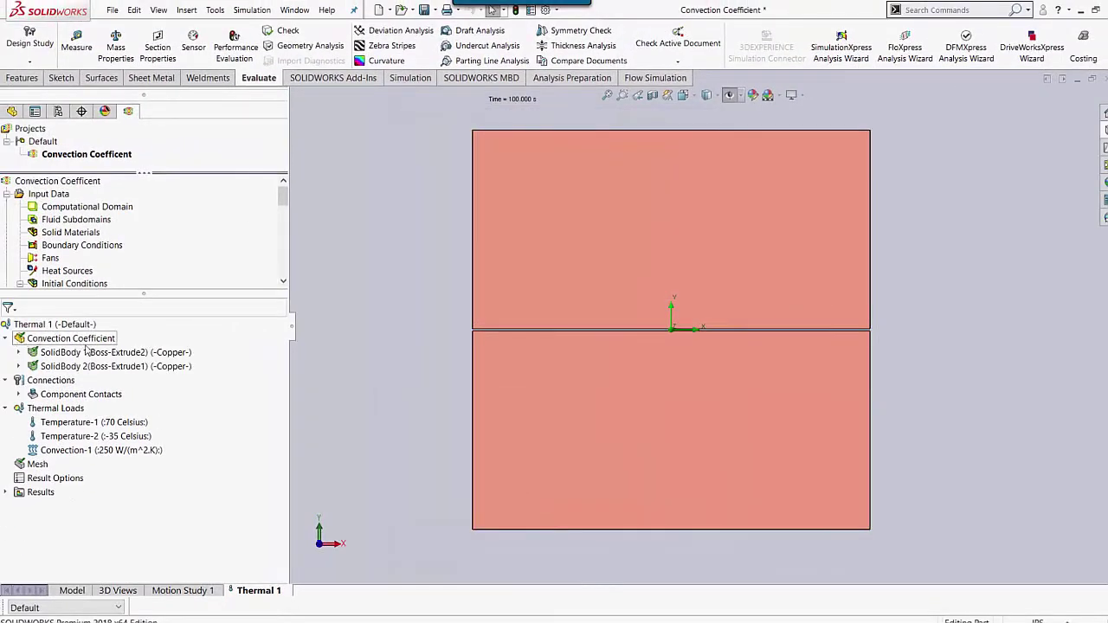
Inspect the loads: Temperature-1 at 70 °C, Temperature-2 at -35 °C, and Convection-1.
click(106, 367)
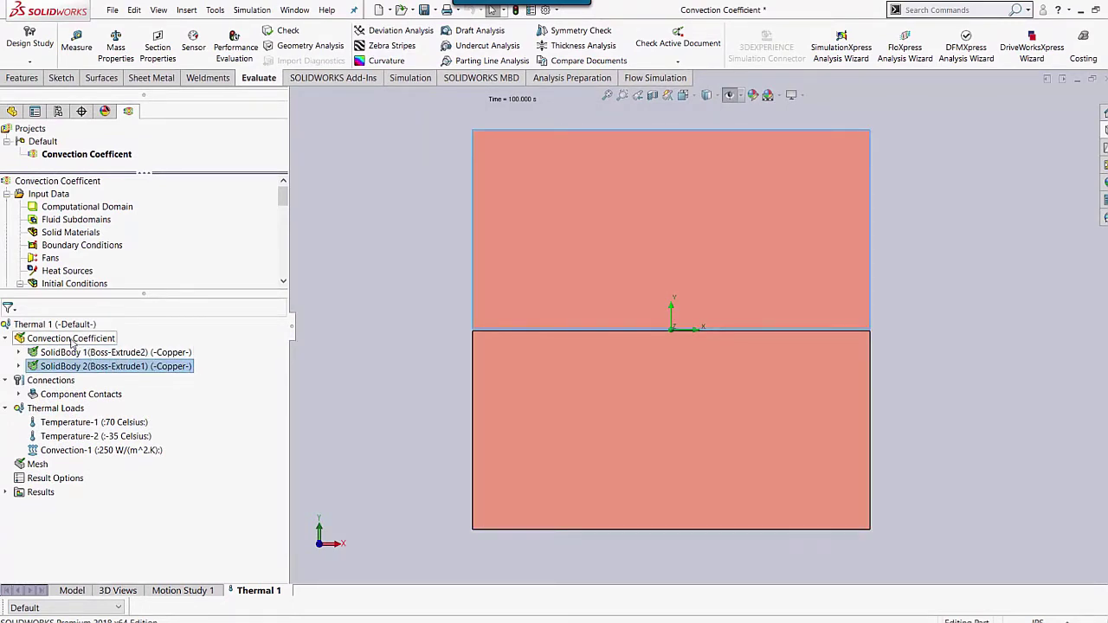
right_click(67, 423)
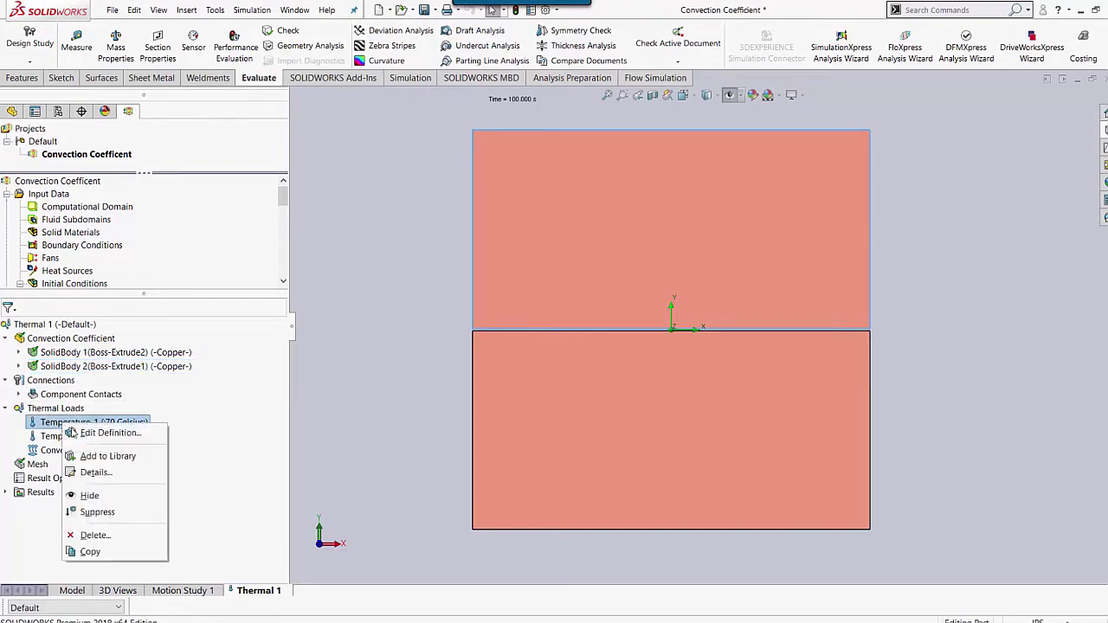
click(99, 432)
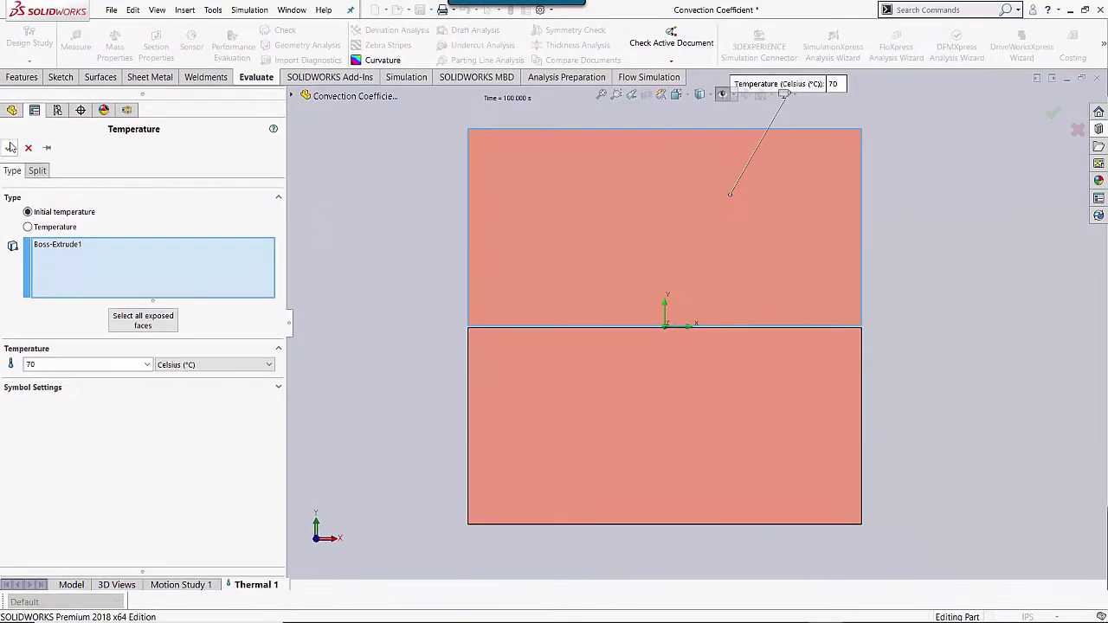
click(16, 140)
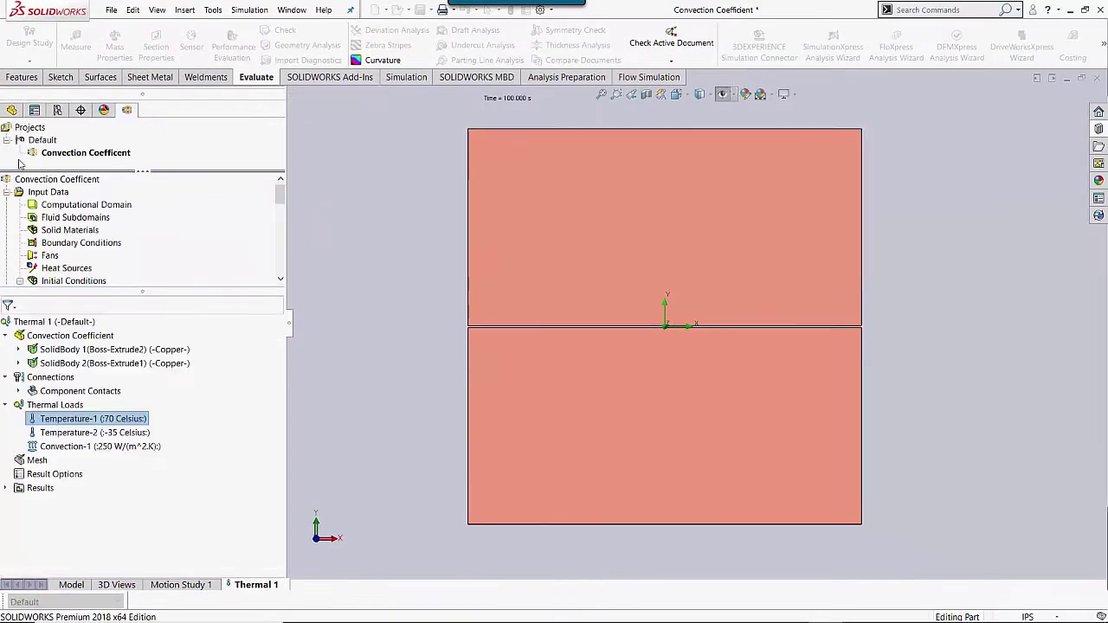
right_click(81, 434)
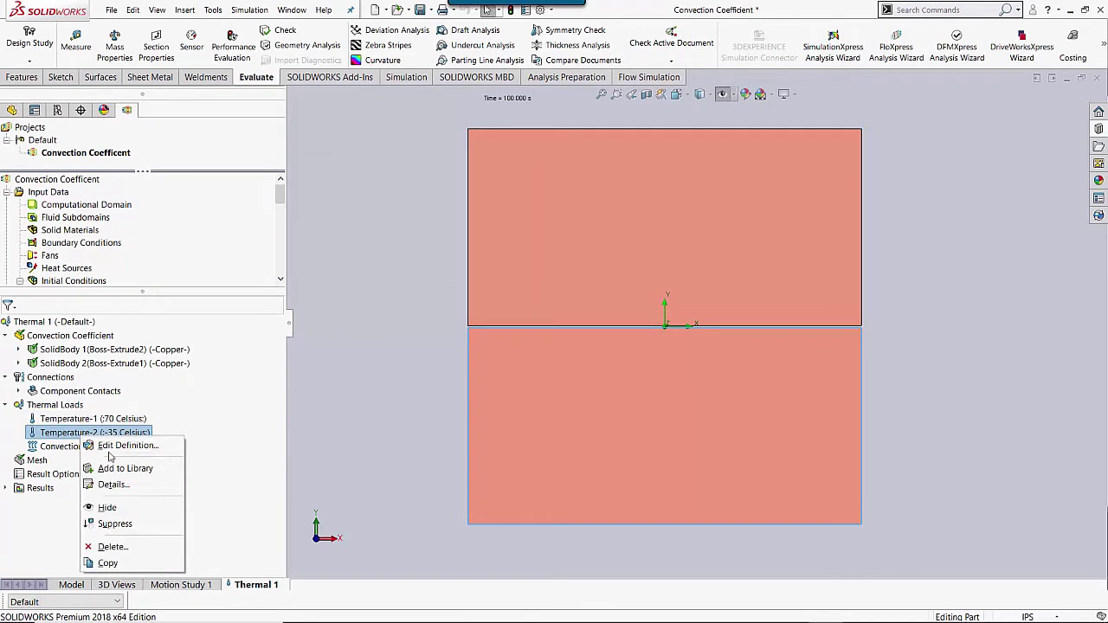
click(126, 445)
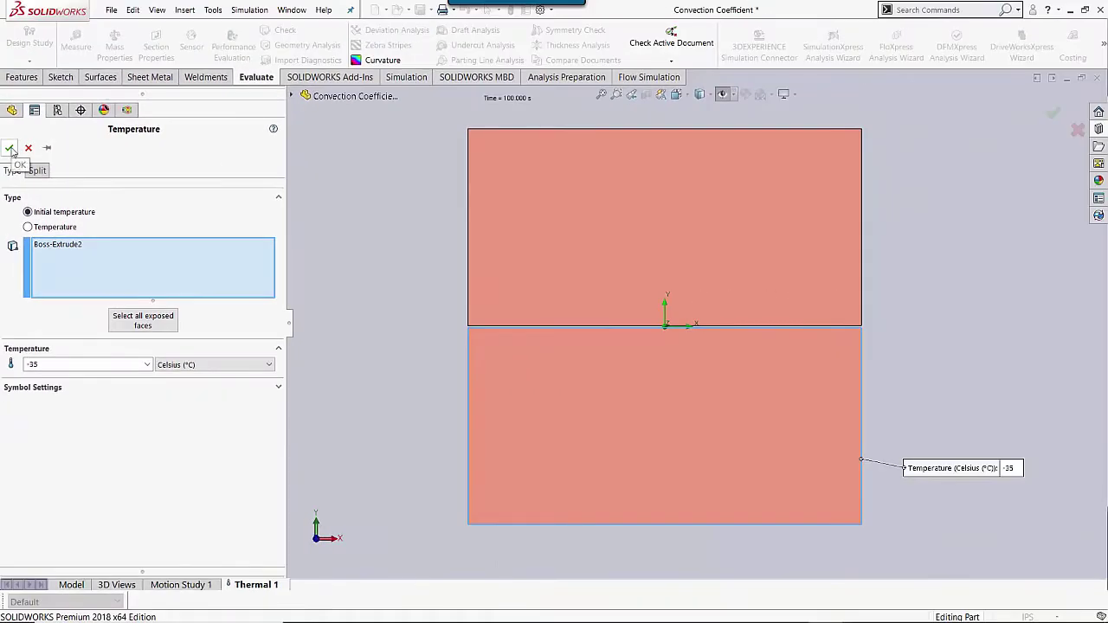
click(15, 147)
right_click(112, 447)
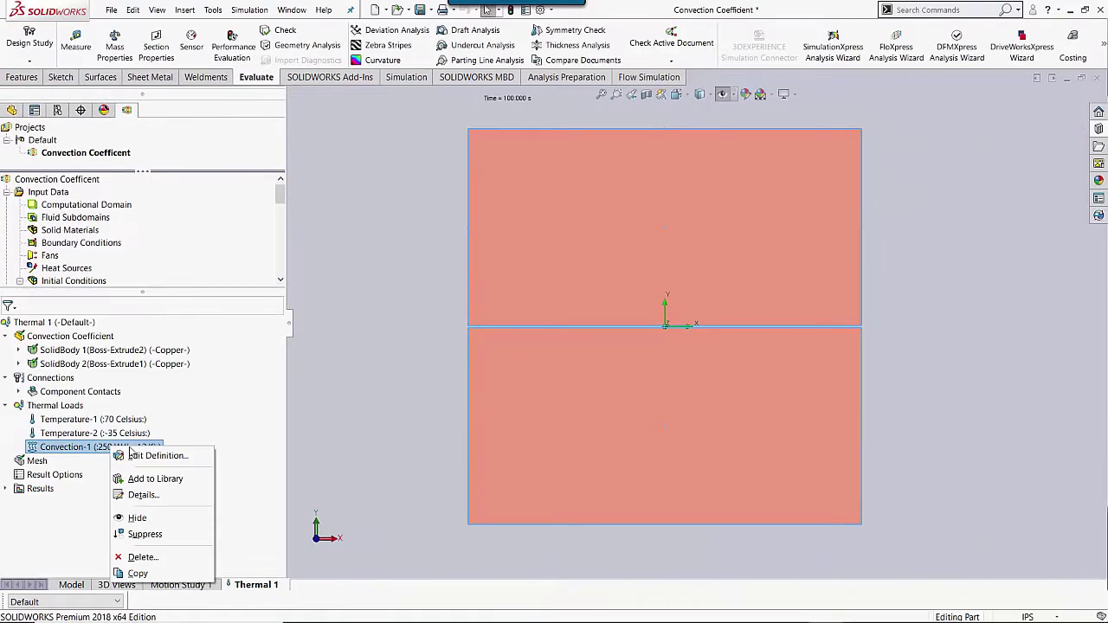
click(134, 455)
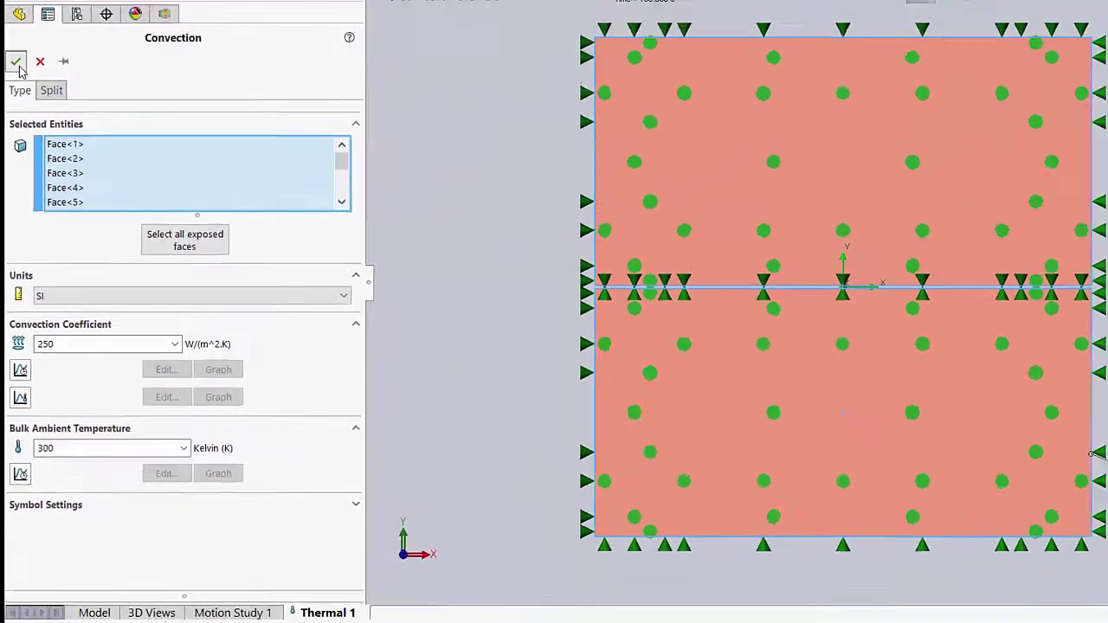
click(16, 62)
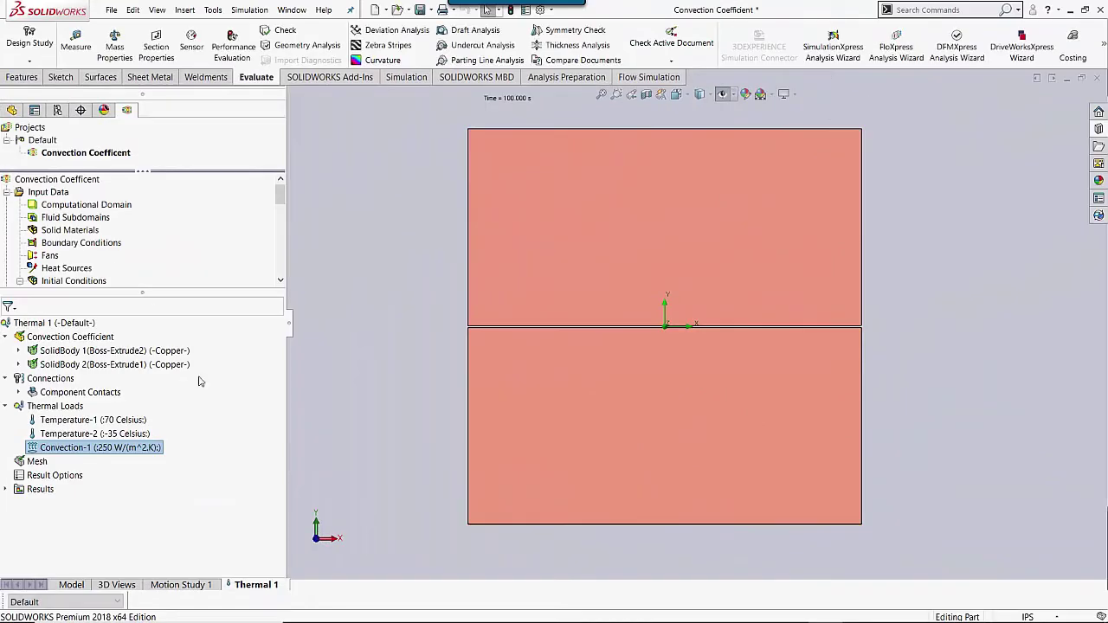
Show the Thermal1 plot and probe both blocks at the gap: 69.926 °C and -34.903 °C.
click(6, 490)
double_click(81, 505)
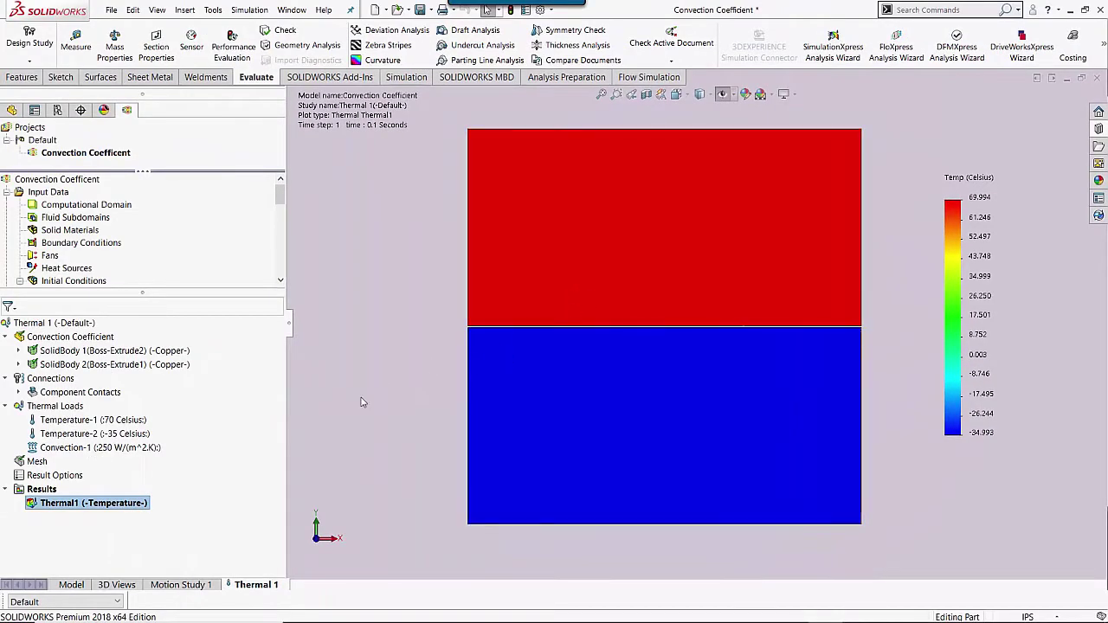
right_click(76, 504)
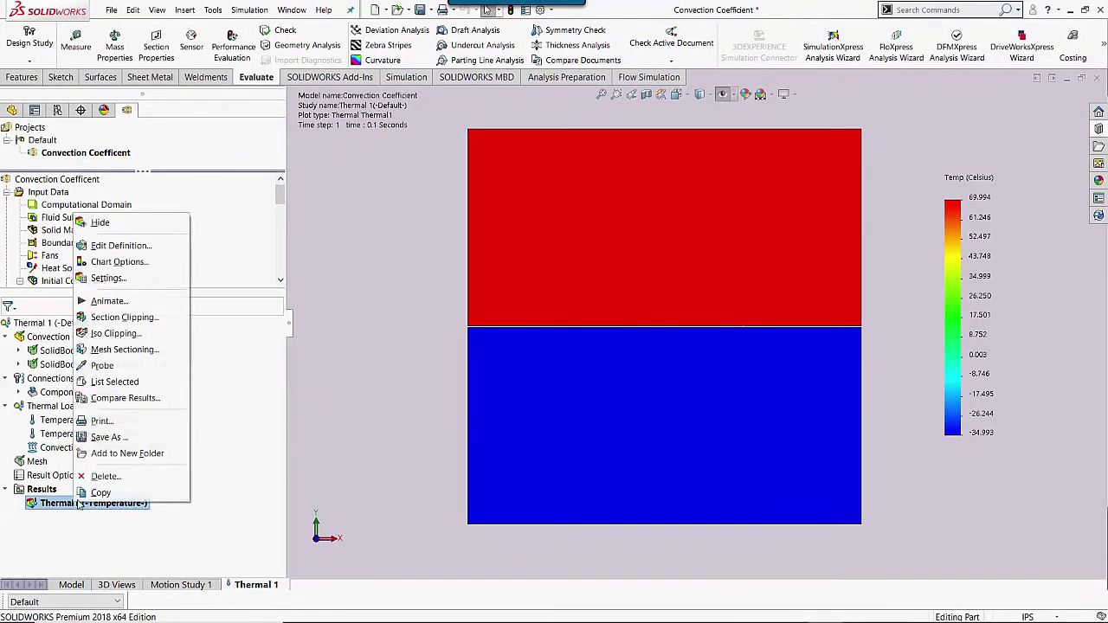
click(106, 367)
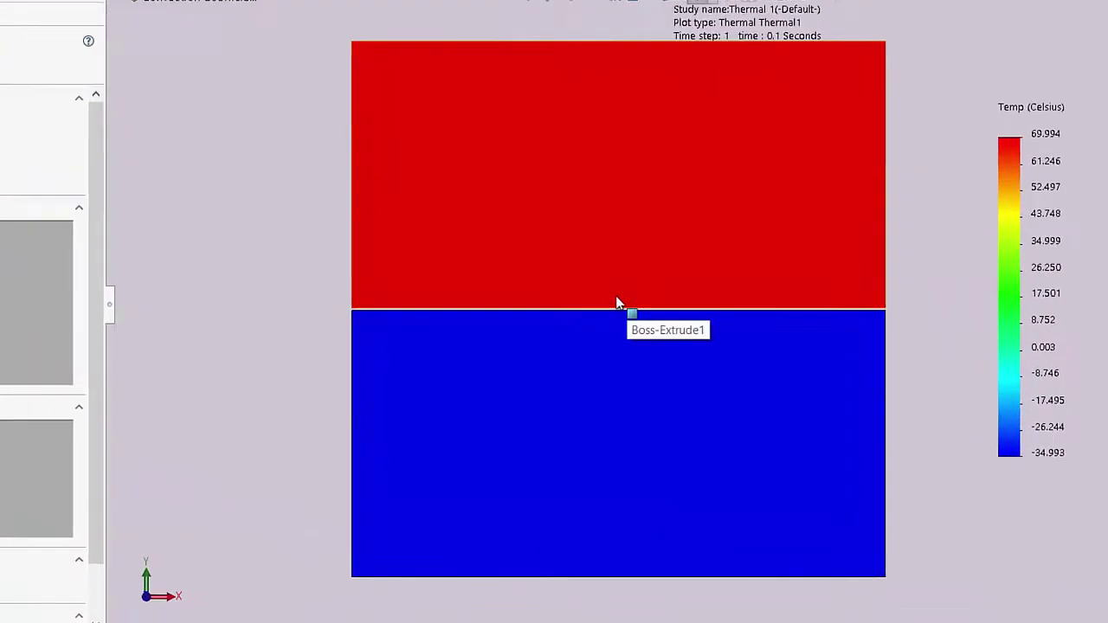
click(617, 303)
click(605, 335)
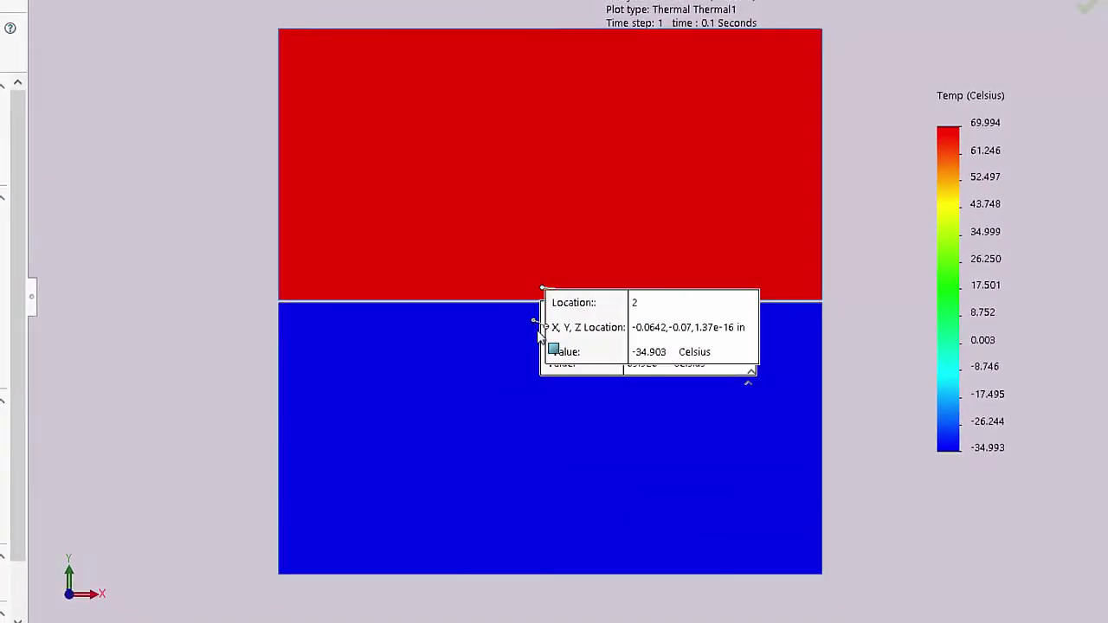
drag(631, 341, 904, 355)
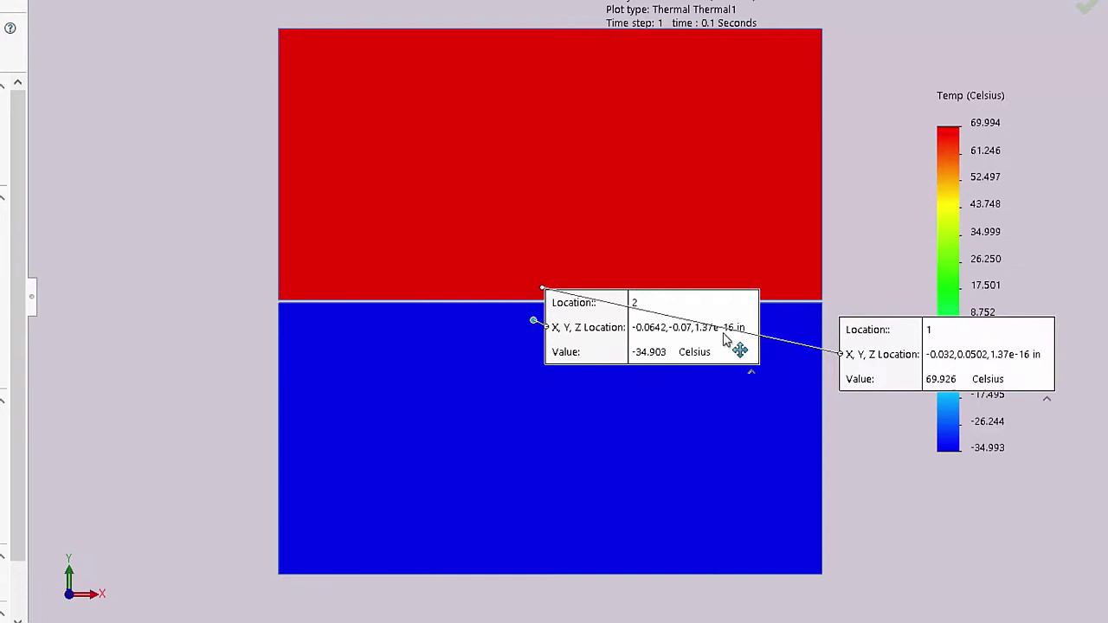
drag(725, 340, 943, 292)
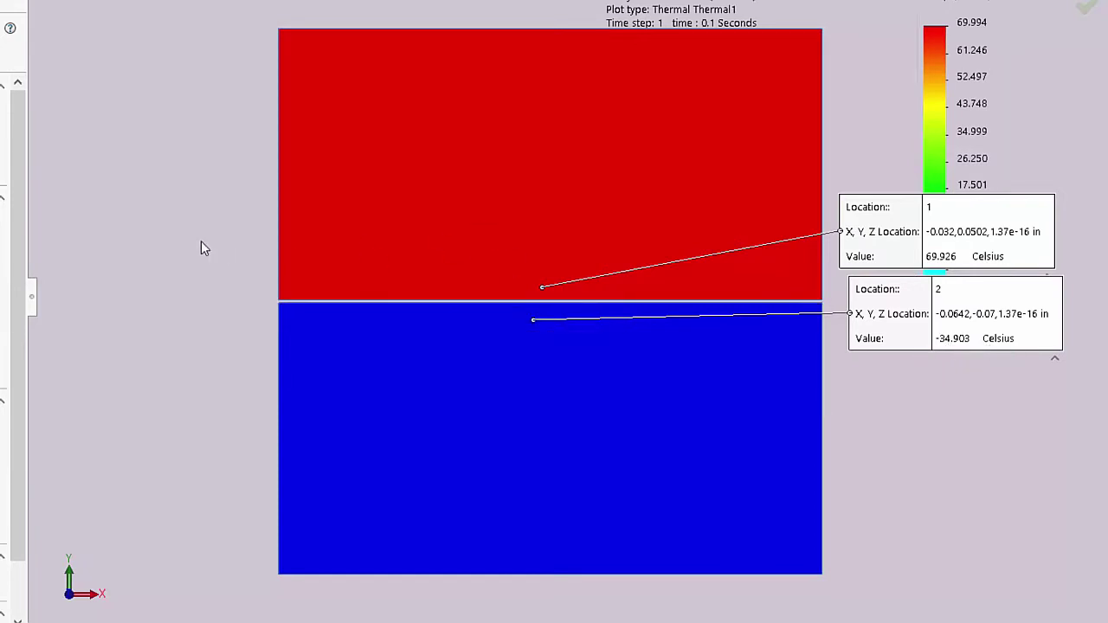
key(Escape)
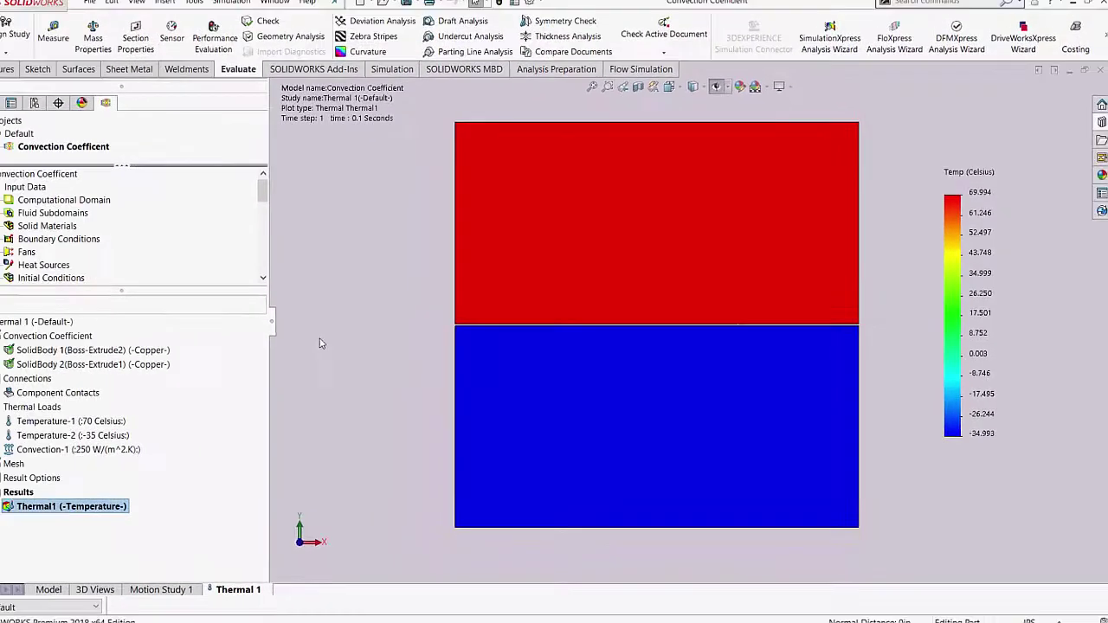
Hide the thermal temperature plot and enlarge the Flow Simulation tree pane.
right_click(129, 509)
click(155, 227)
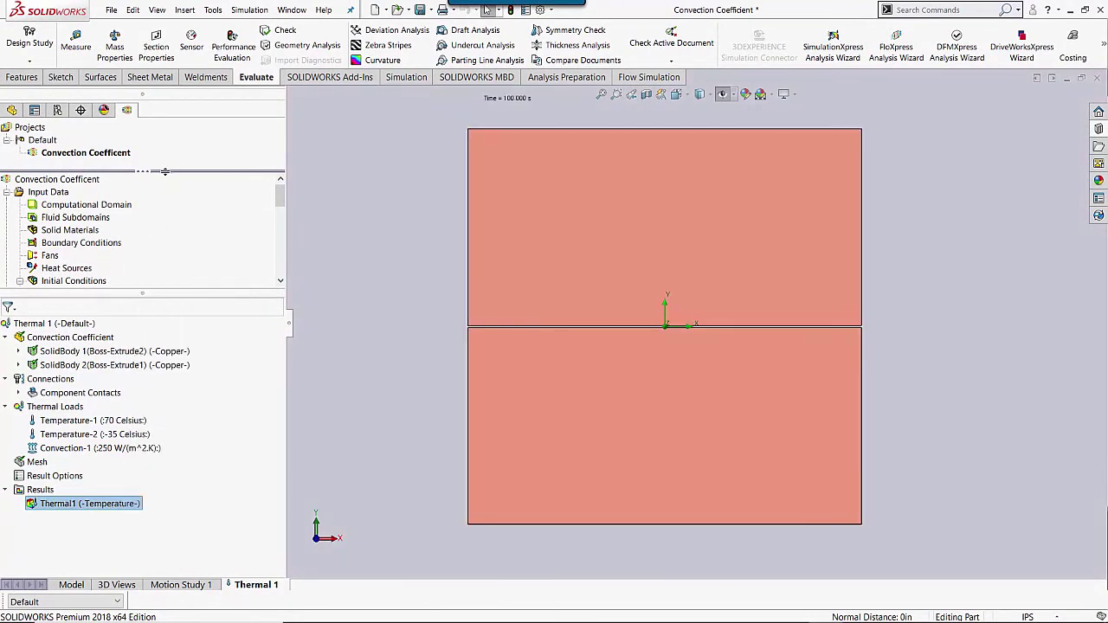
drag(152, 316, 161, 468)
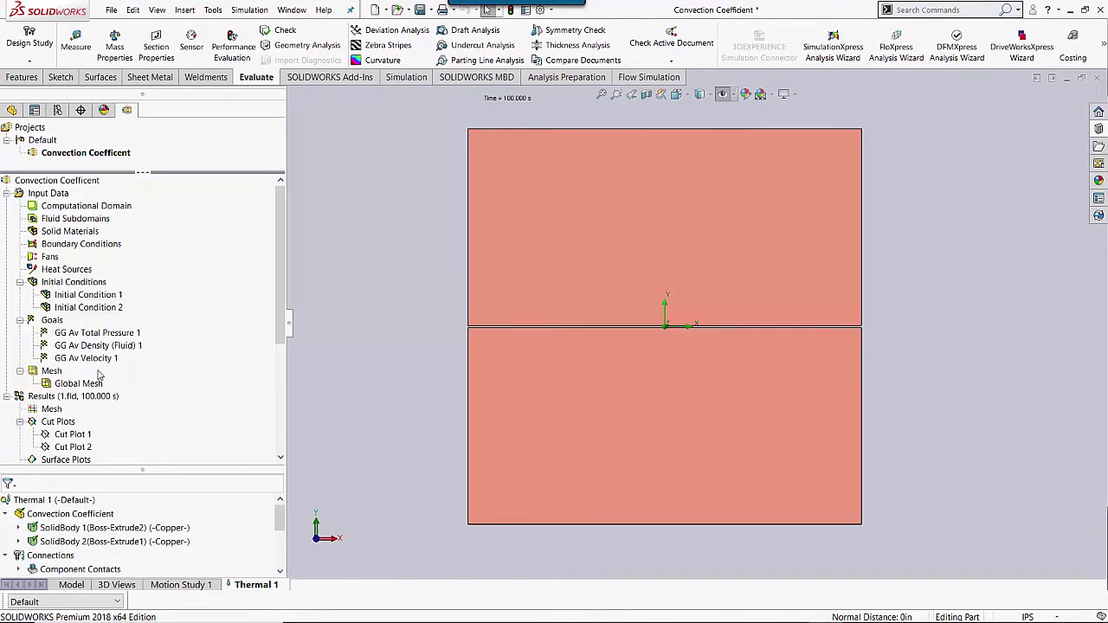
scroll(98, 374, down, 4)
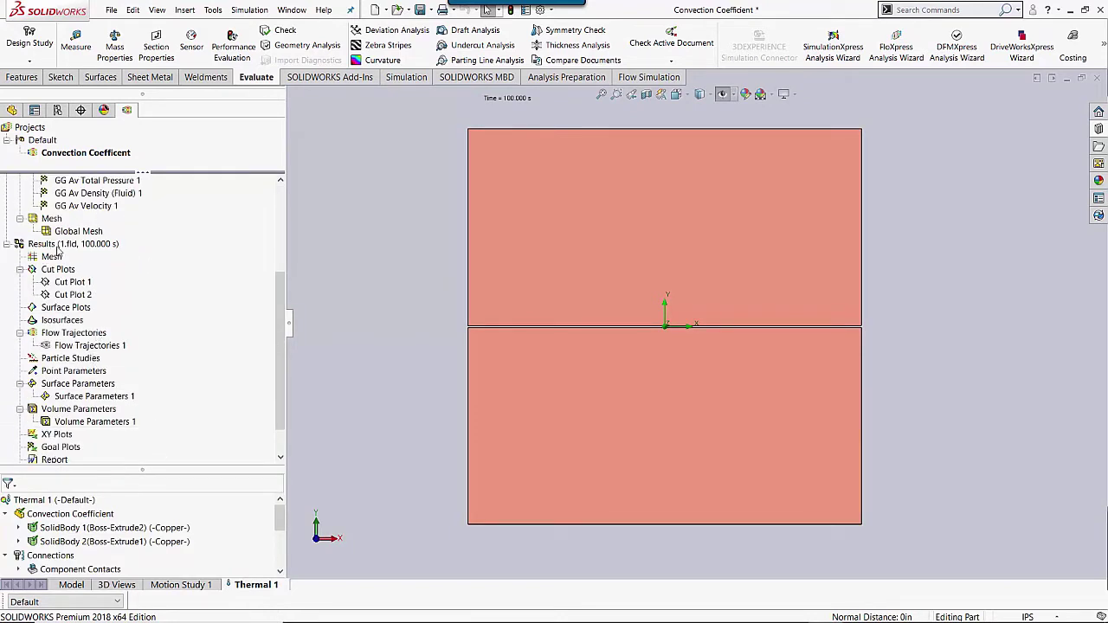
scroll(76, 257, up, 4)
Check the Calculation Control Options, keeping the 100 s physical time stop condition.
right_click(51, 192)
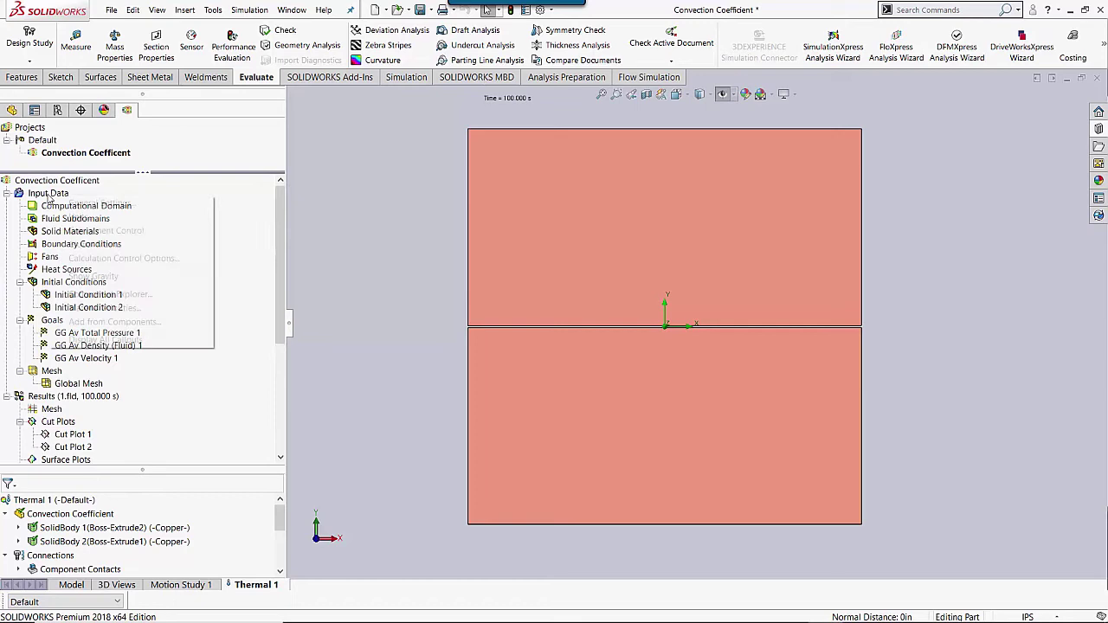
click(93, 258)
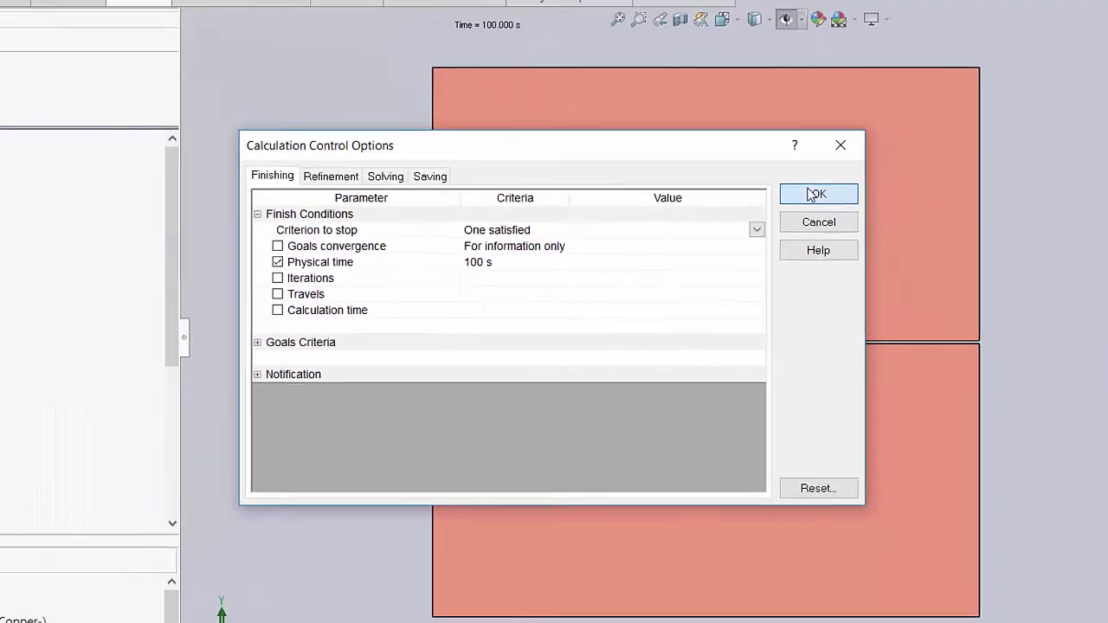
click(814, 193)
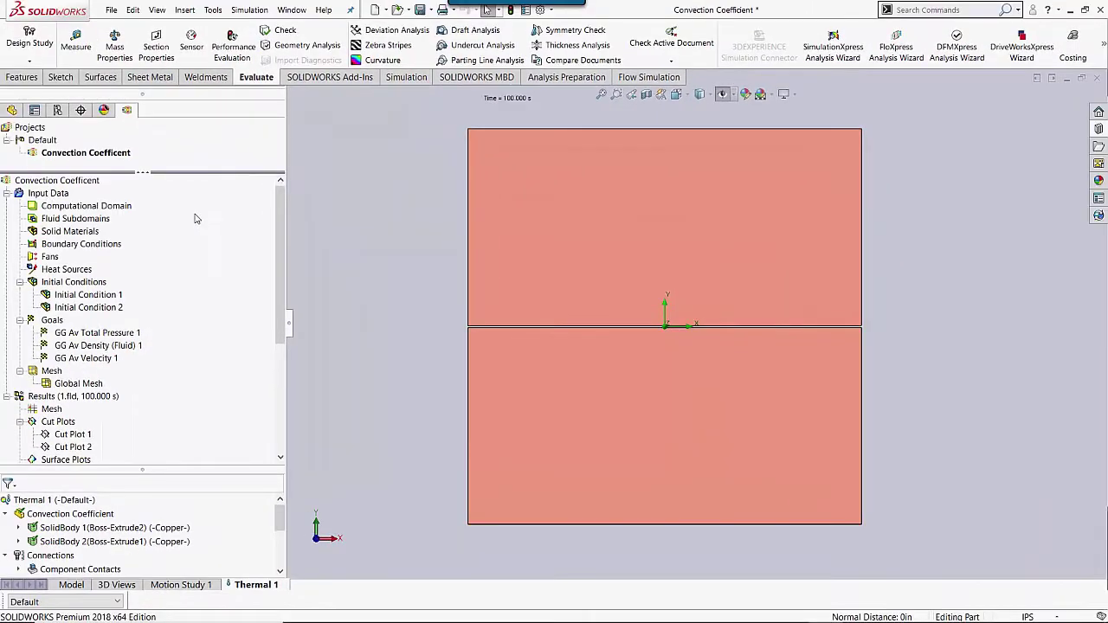
right_click(43, 198)
click(143, 201)
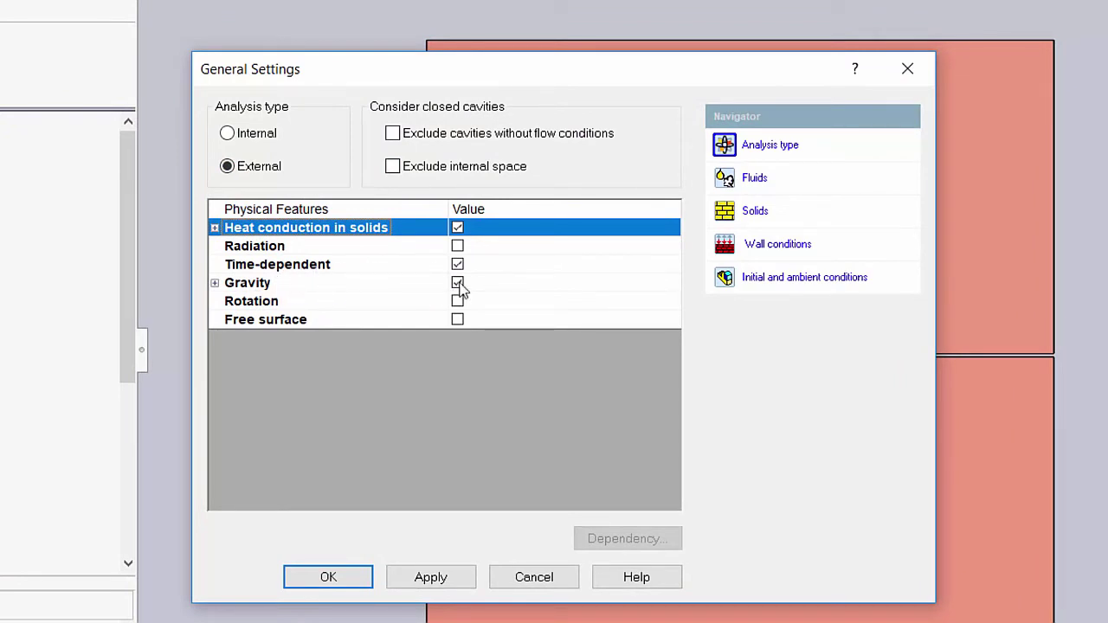
click(744, 184)
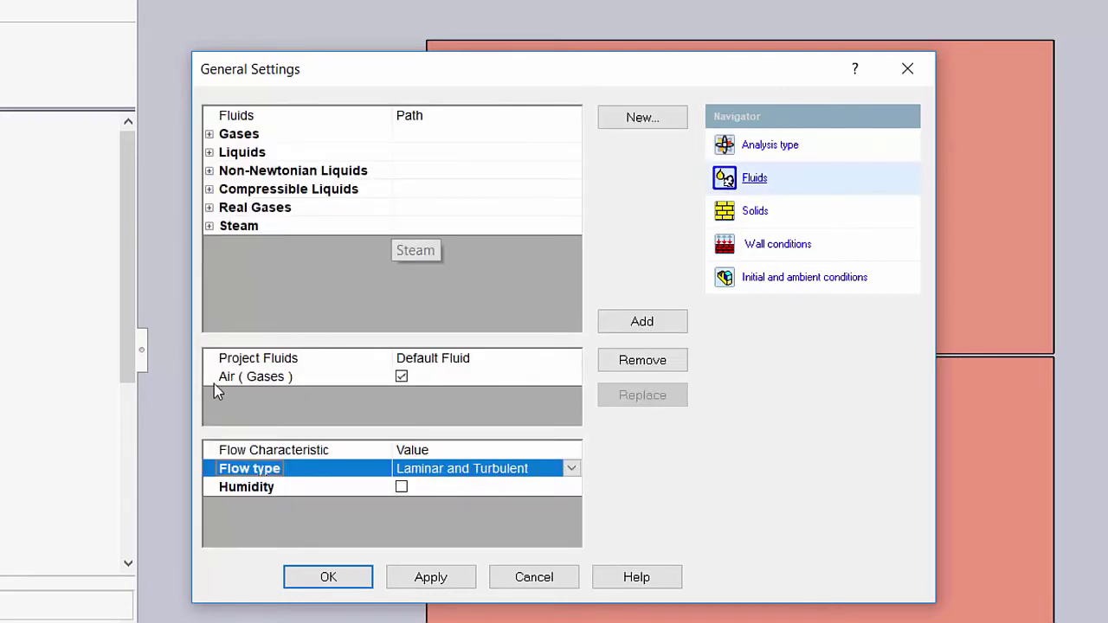
click(757, 218)
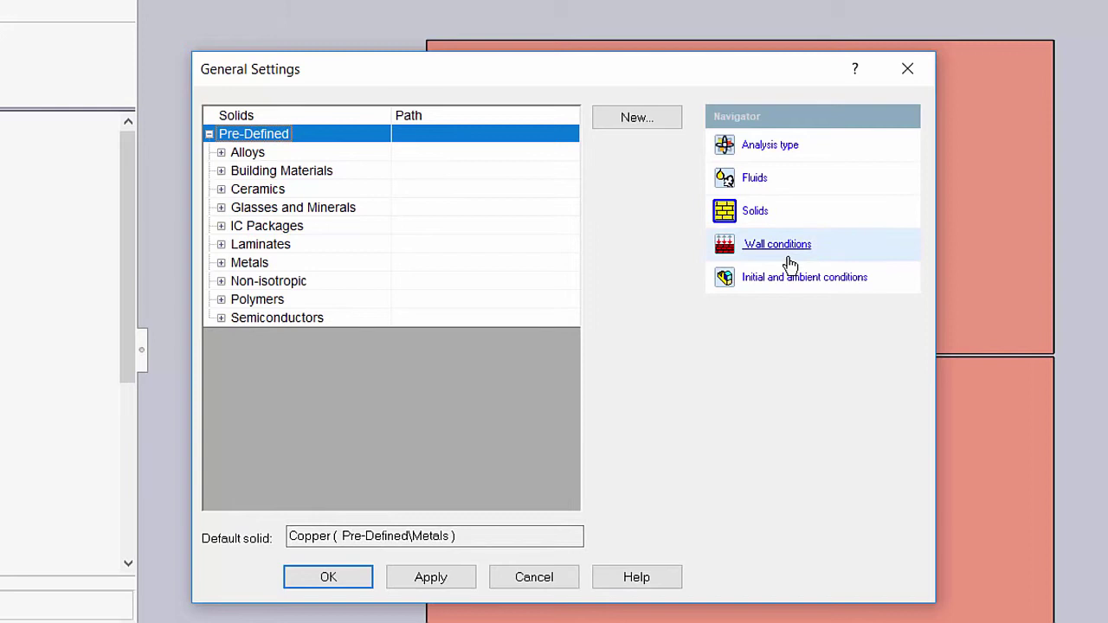
click(769, 284)
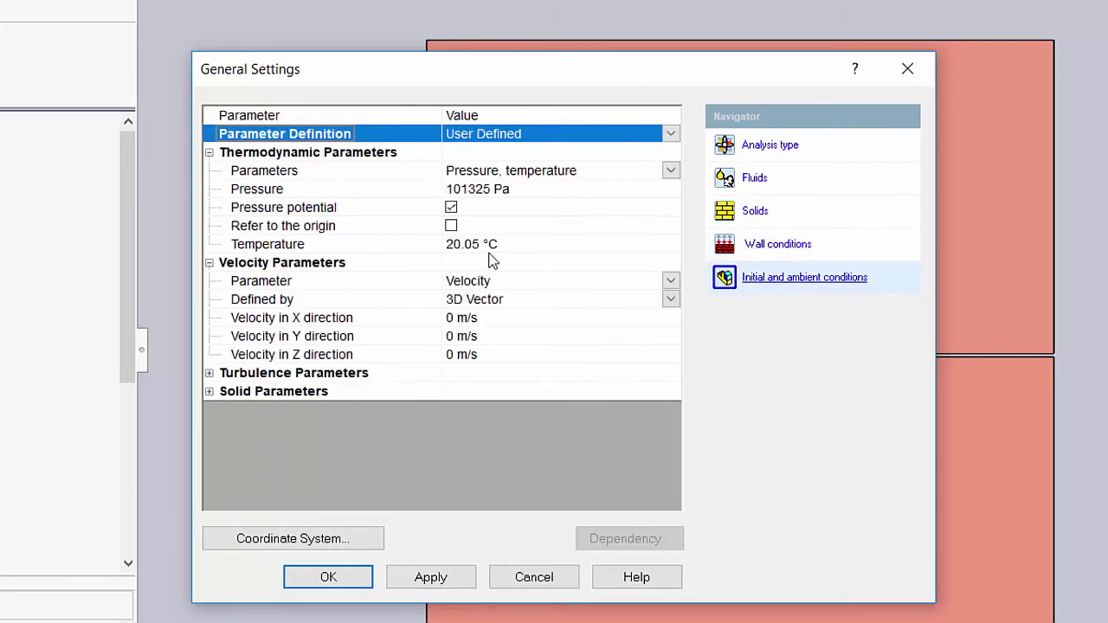
click(326, 576)
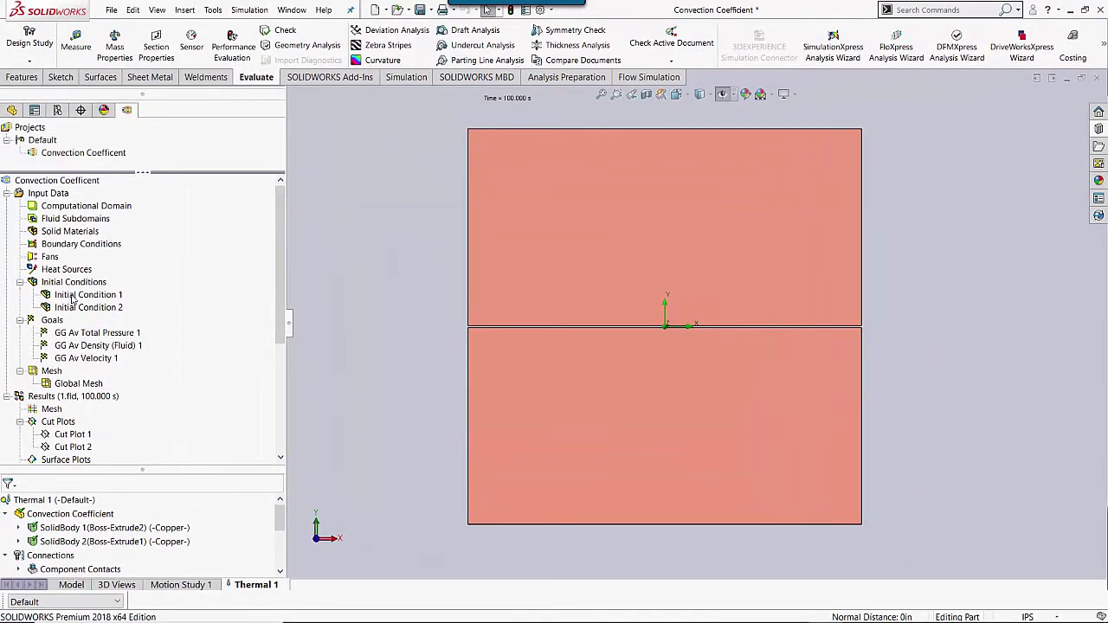
right_click(85, 297)
click(112, 305)
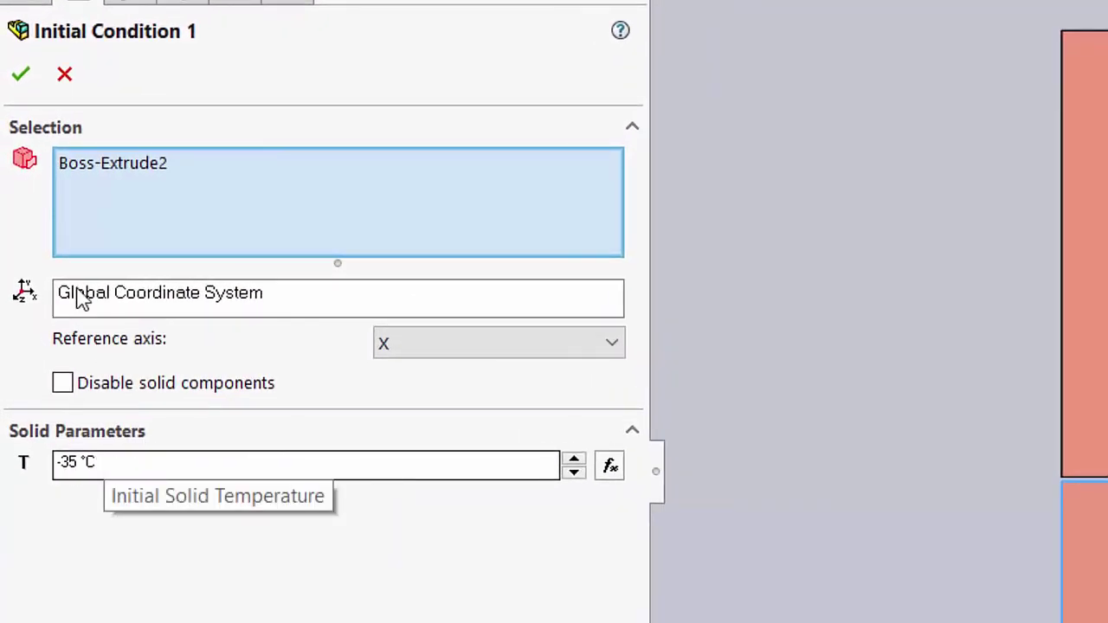
click(24, 75)
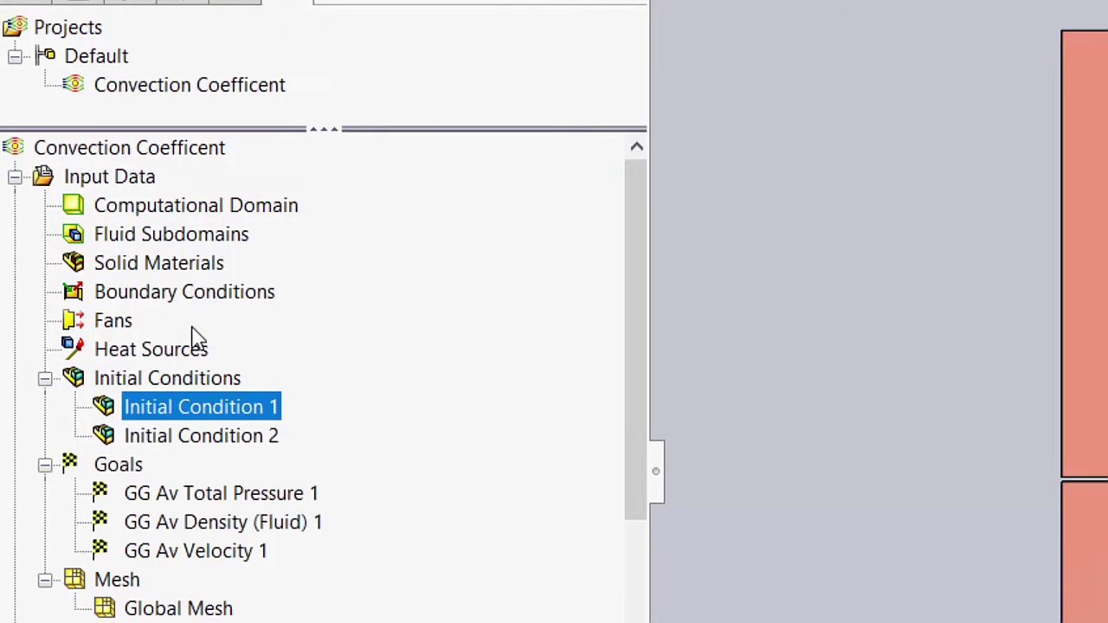
right_click(190, 440)
click(232, 452)
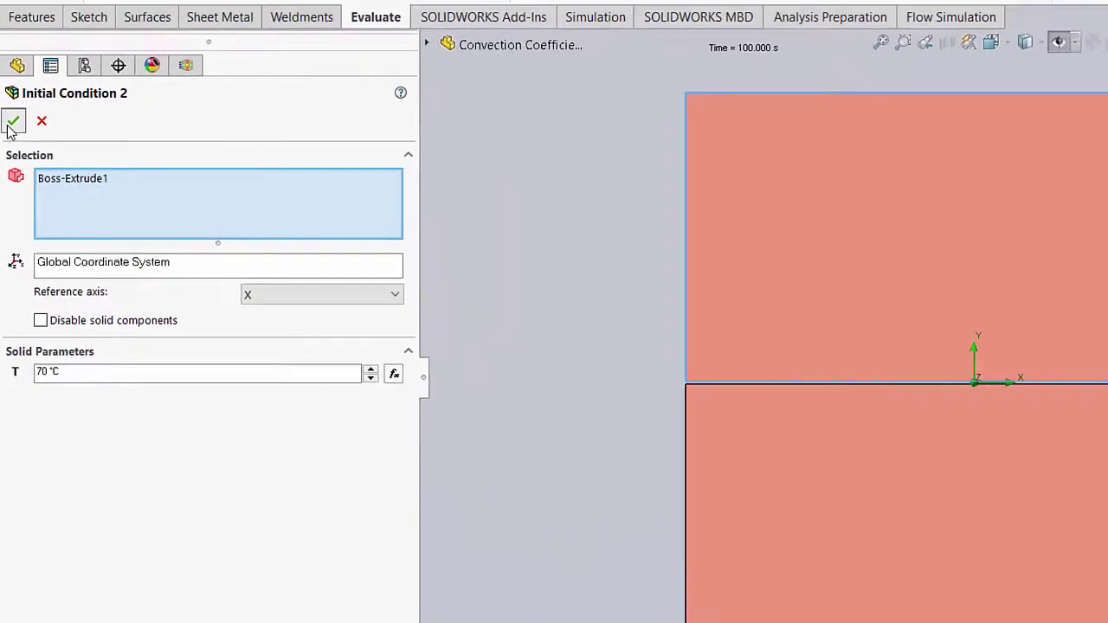
click(19, 84)
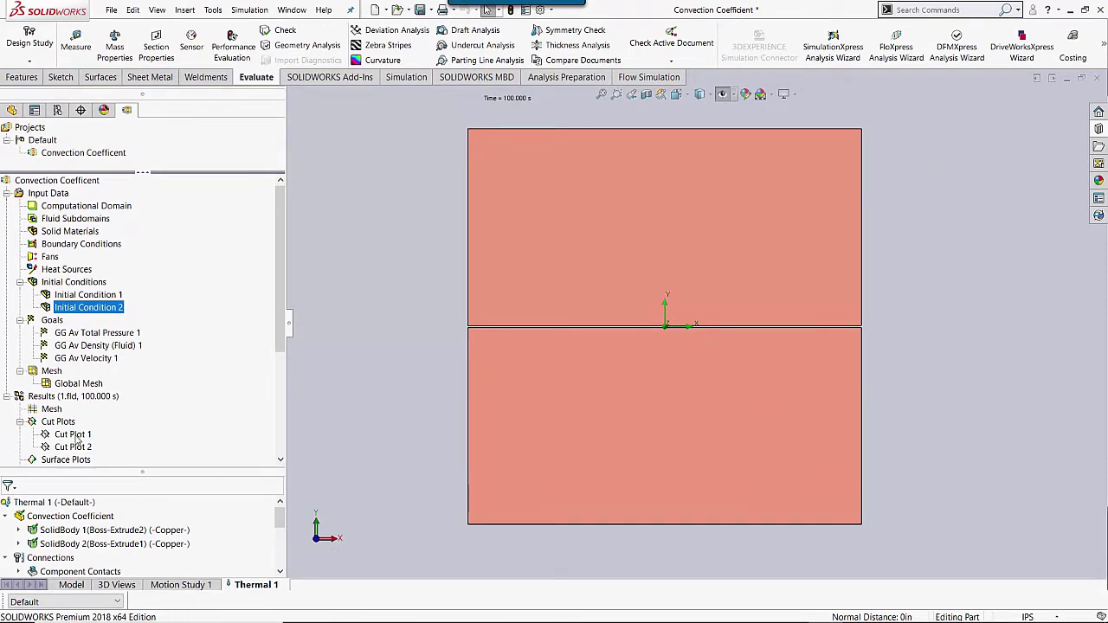
Show the Cut Plot 1 and Cut Plot 2 temperature contours.
right_click(77, 440)
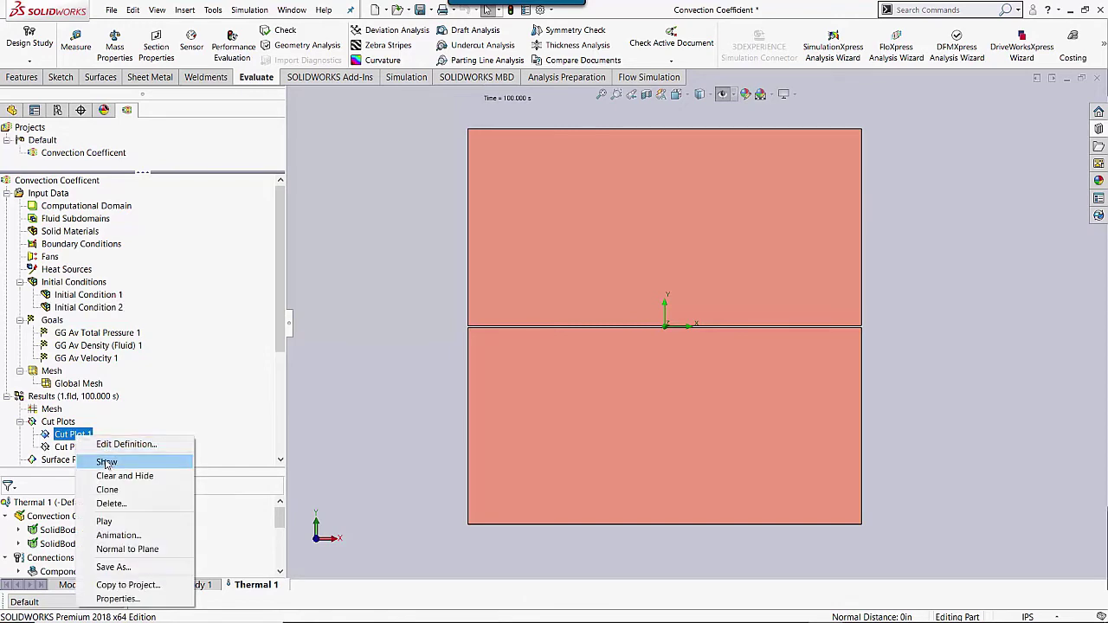
click(106, 460)
right_click(74, 447)
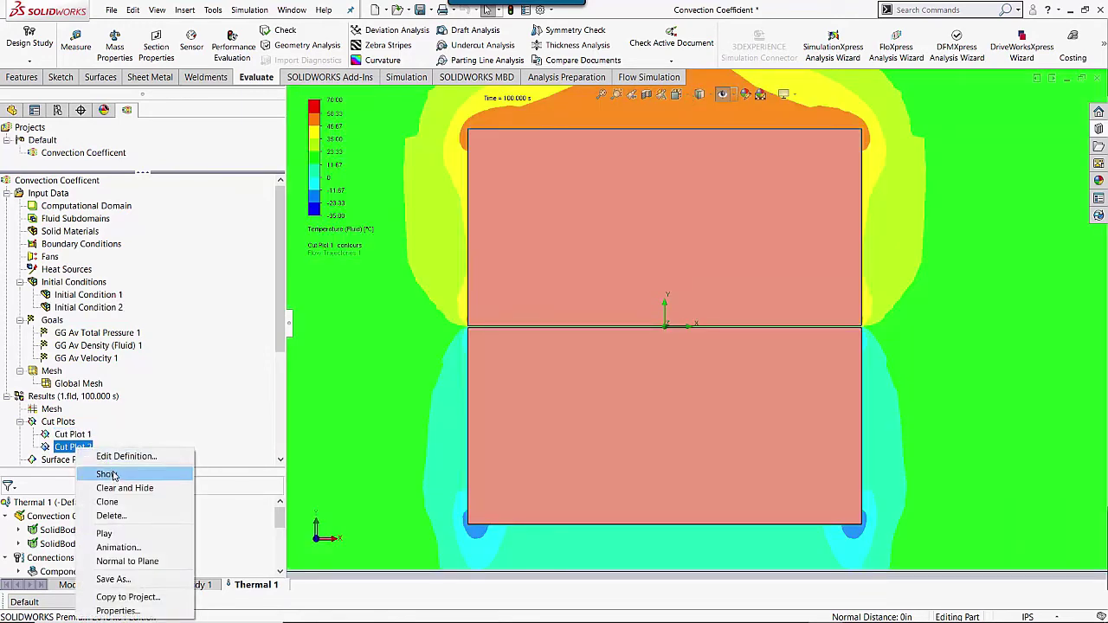
click(106, 474)
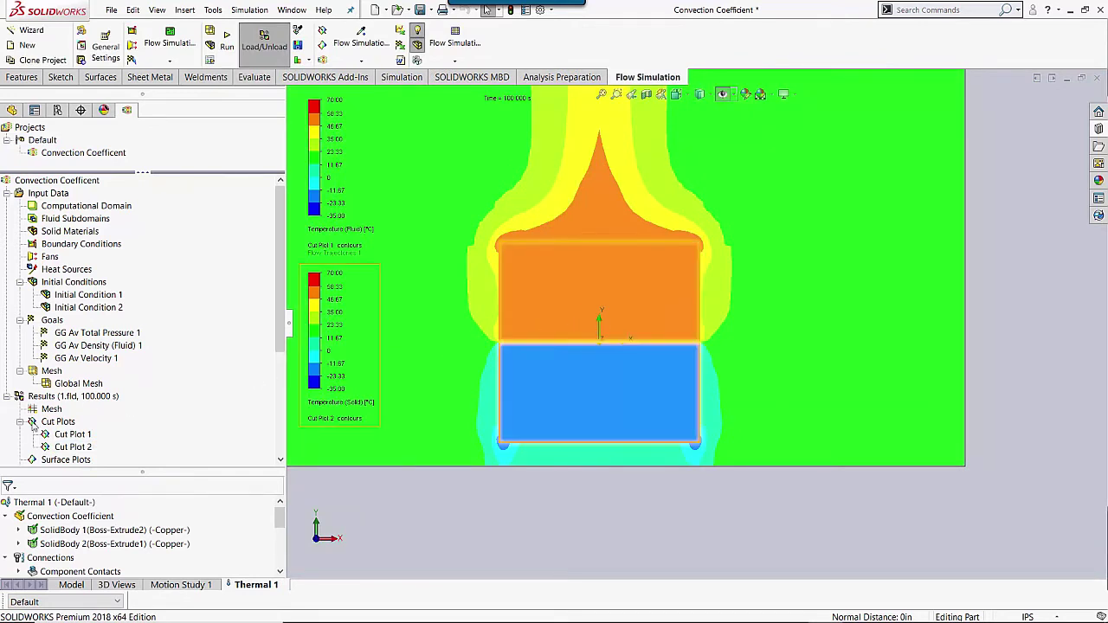
Probe both blocks at the gap, placing the 58.08 °C and -22.19 °C labels beside them.
right_click(55, 403)
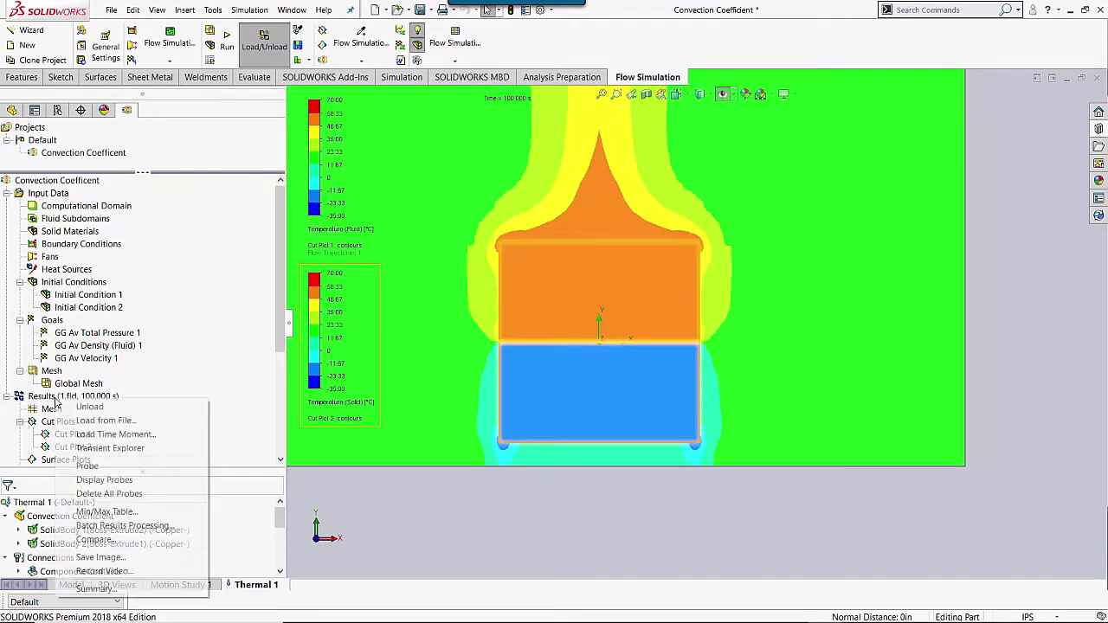
click(158, 460)
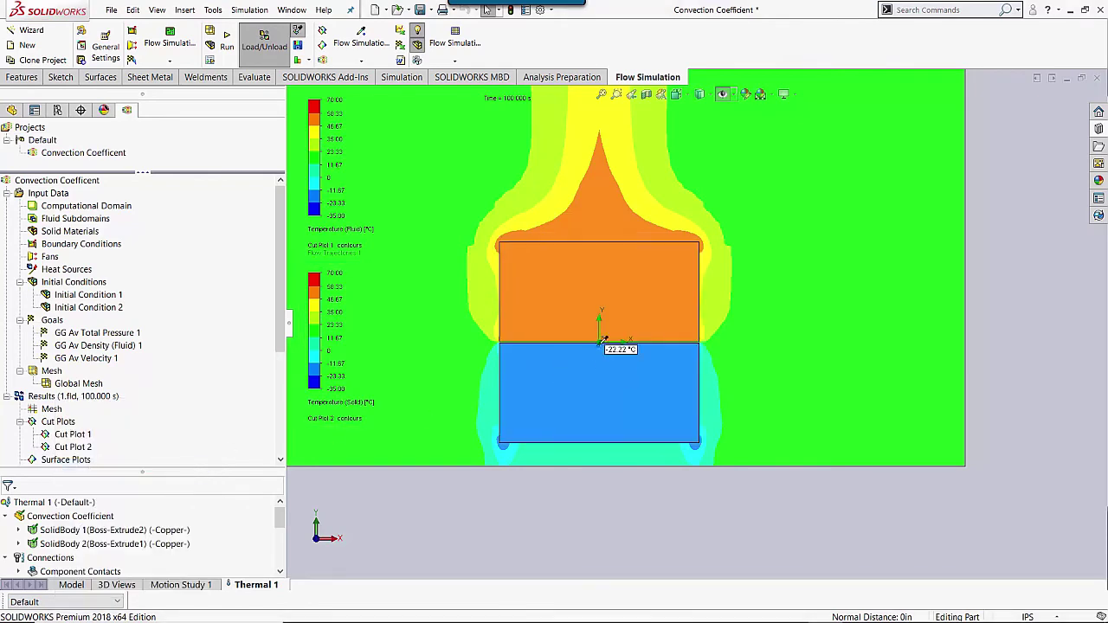
scroll(599, 340, down, 5)
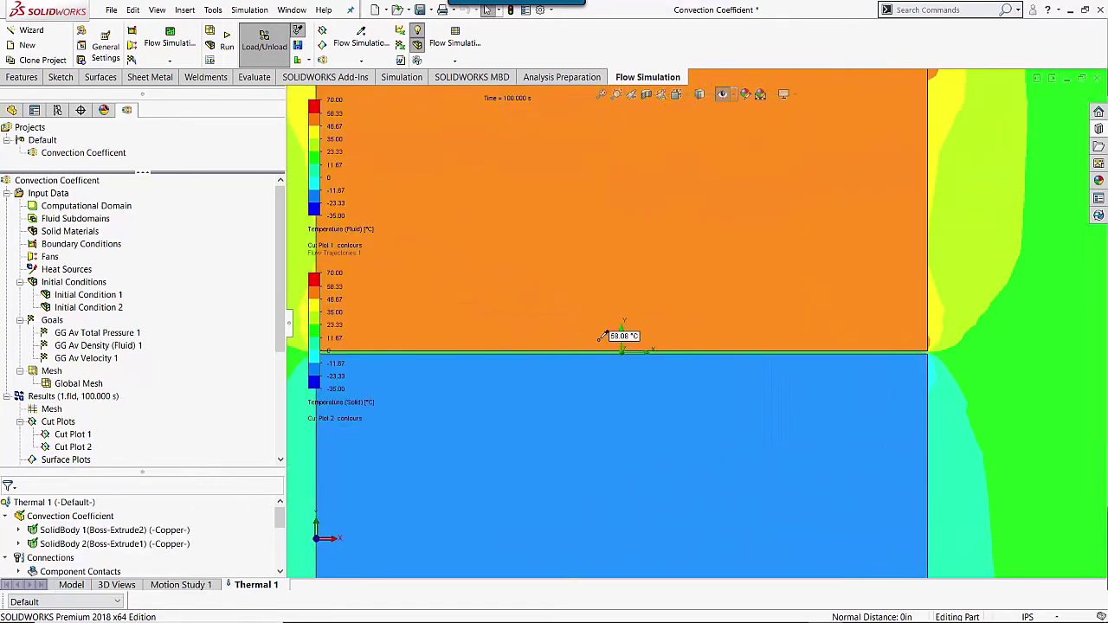
click(599, 340)
click(603, 363)
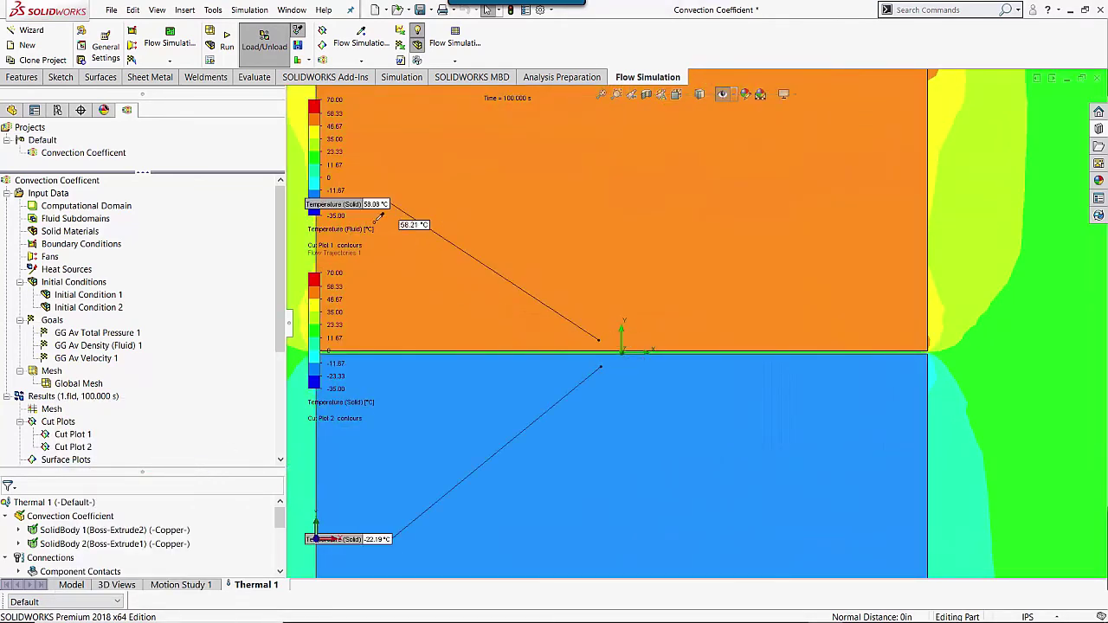
drag(374, 206, 1029, 357)
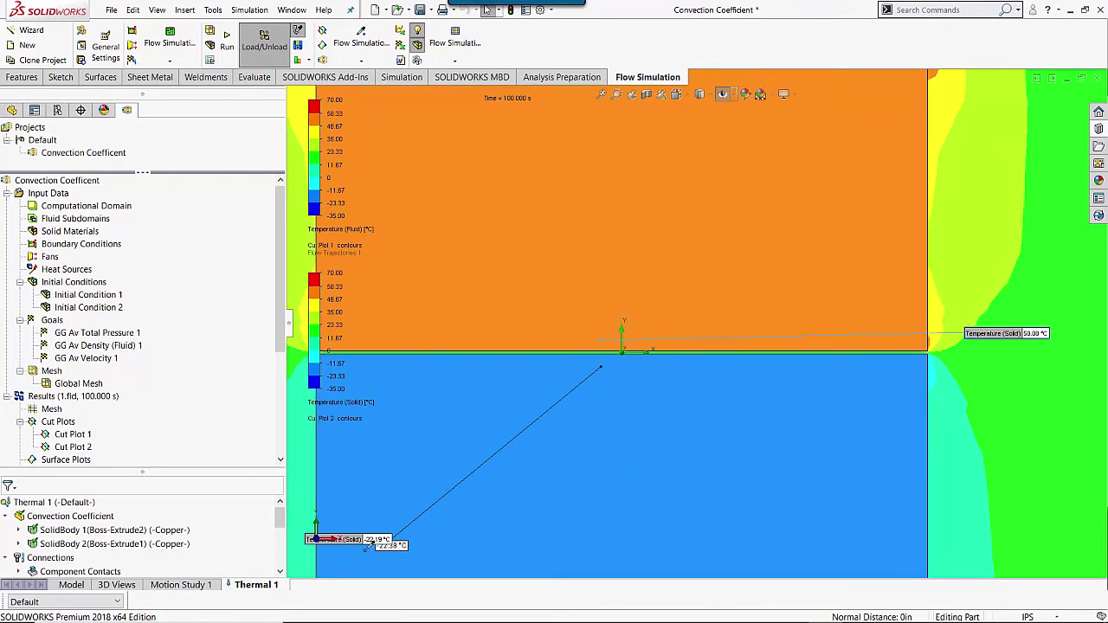
drag(379, 539, 1032, 356)
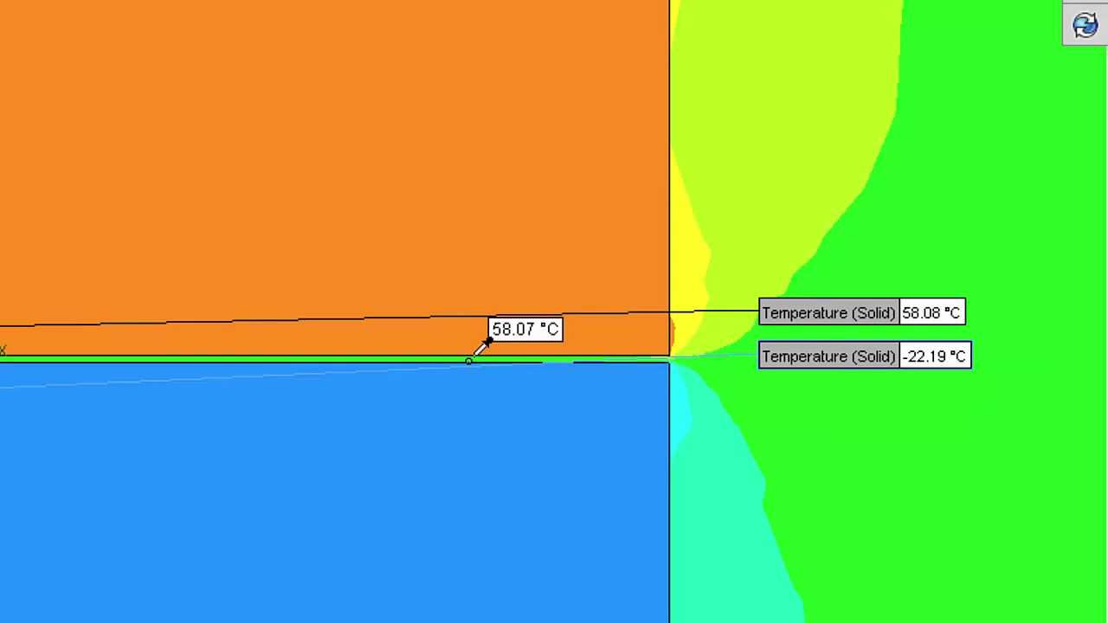
Fit the model and zoom out to see the whole warm air plume above the blocks.
key(f)
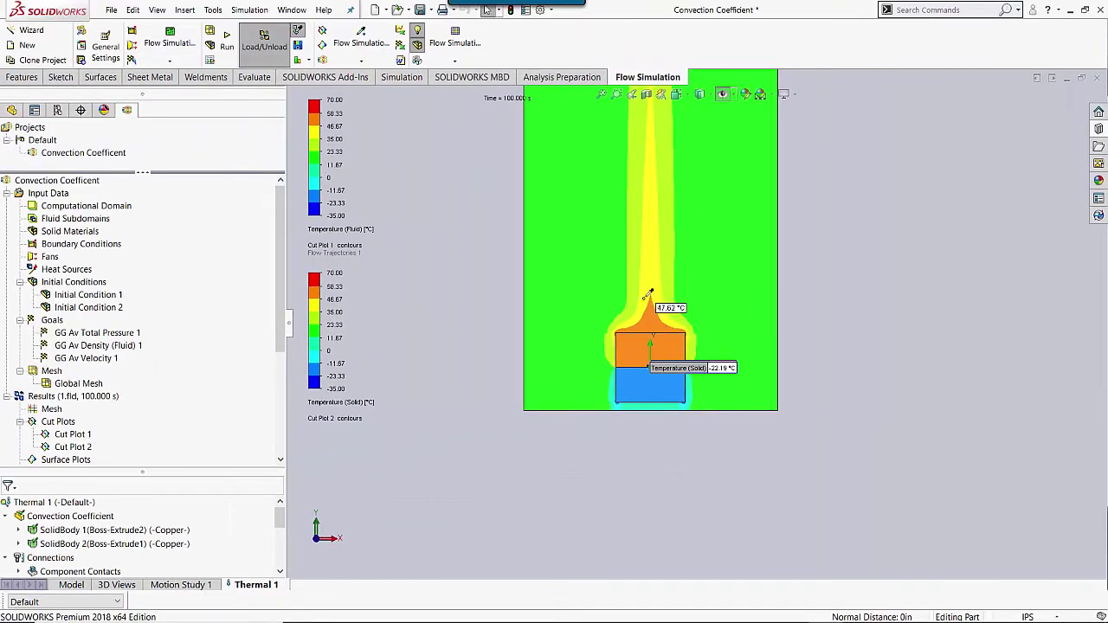
key(z)
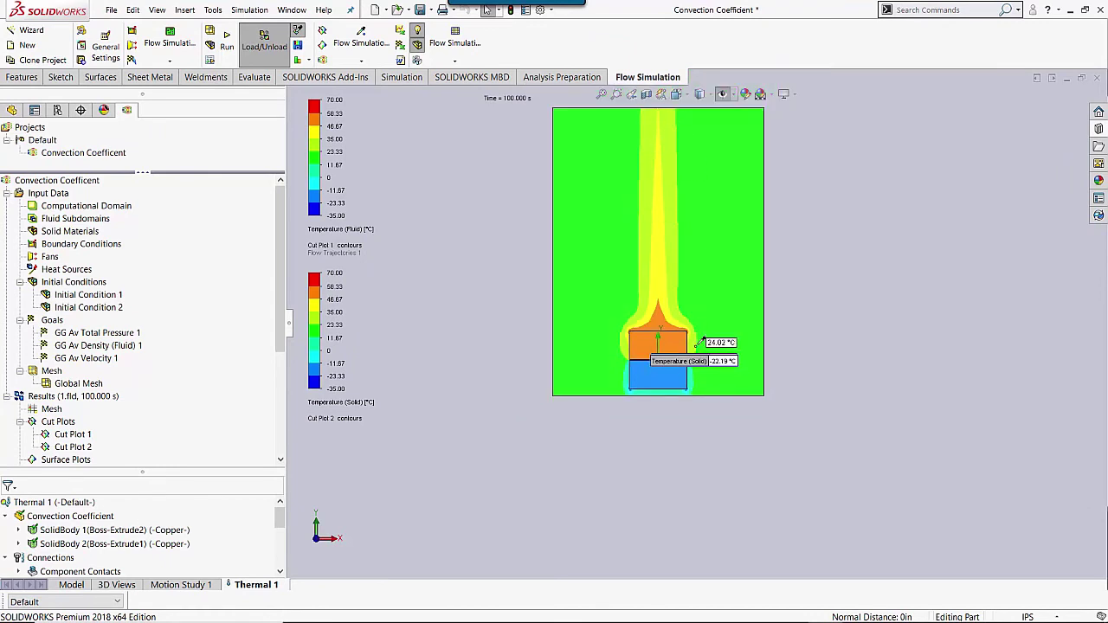
scroll(667, 351, down, 3)
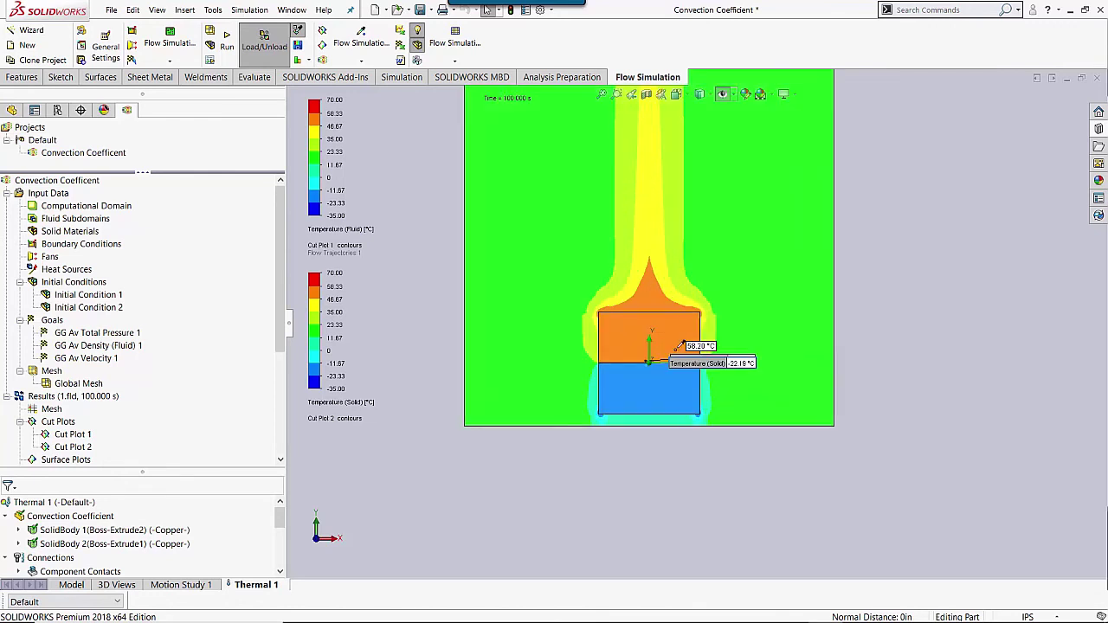